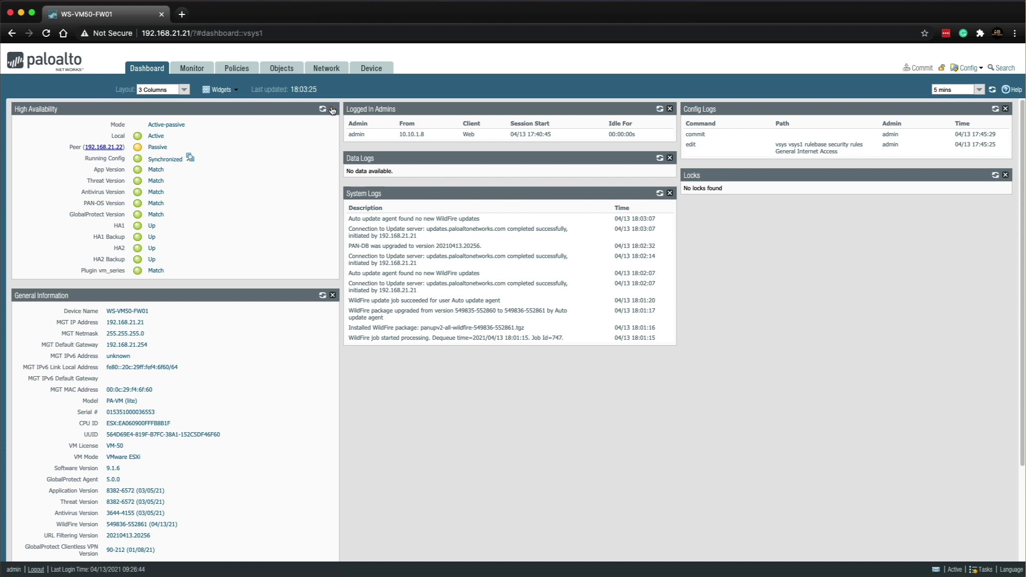
Check that the WildFire licence is valid until December 15, 2021, then return to Device Setup management
{"action": "left_click", "coordinate": [374, 74]}
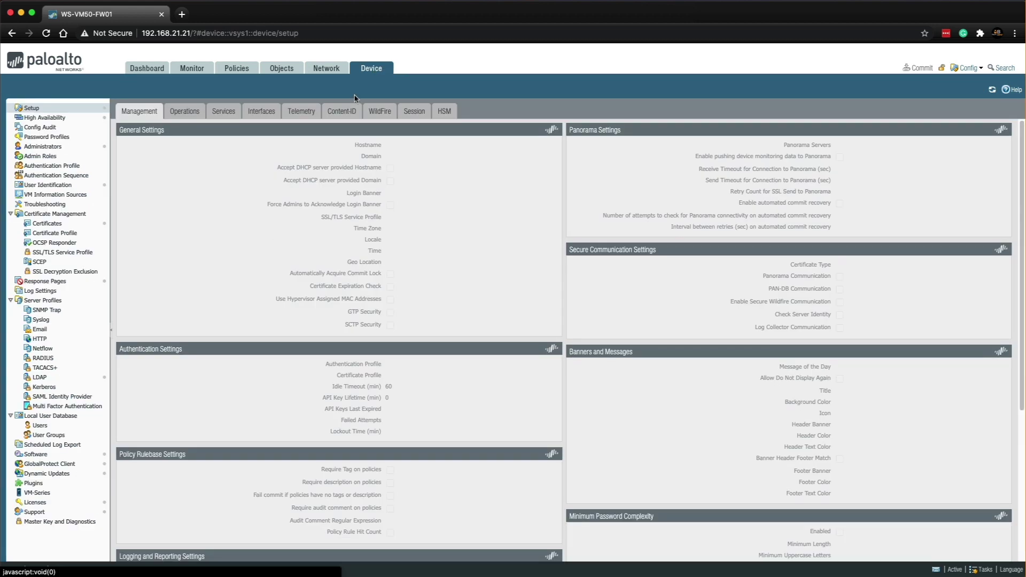
{"action": "left_click", "coordinate": [51, 503]}
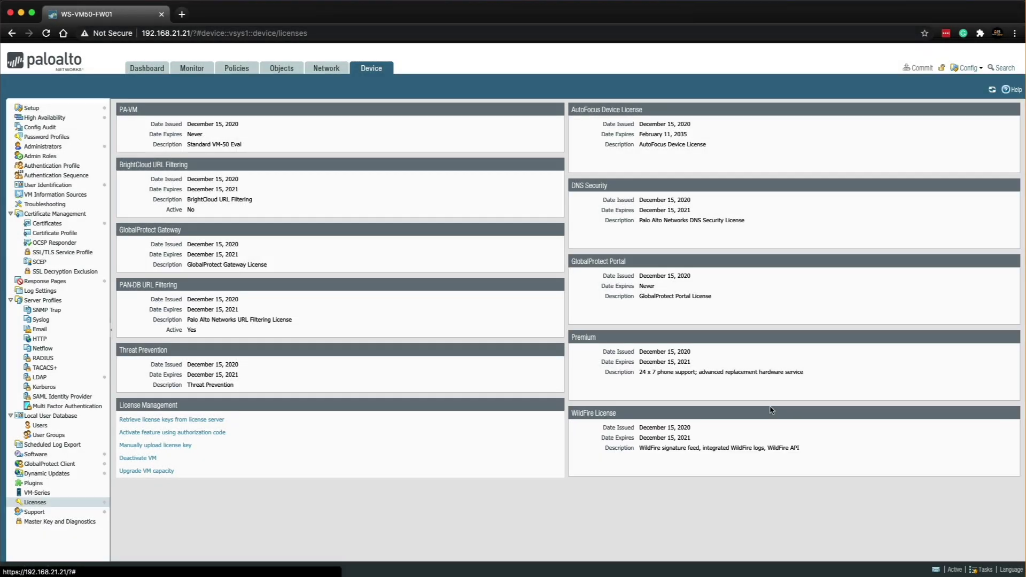
{"action": "left_click", "coordinate": [44, 109]}
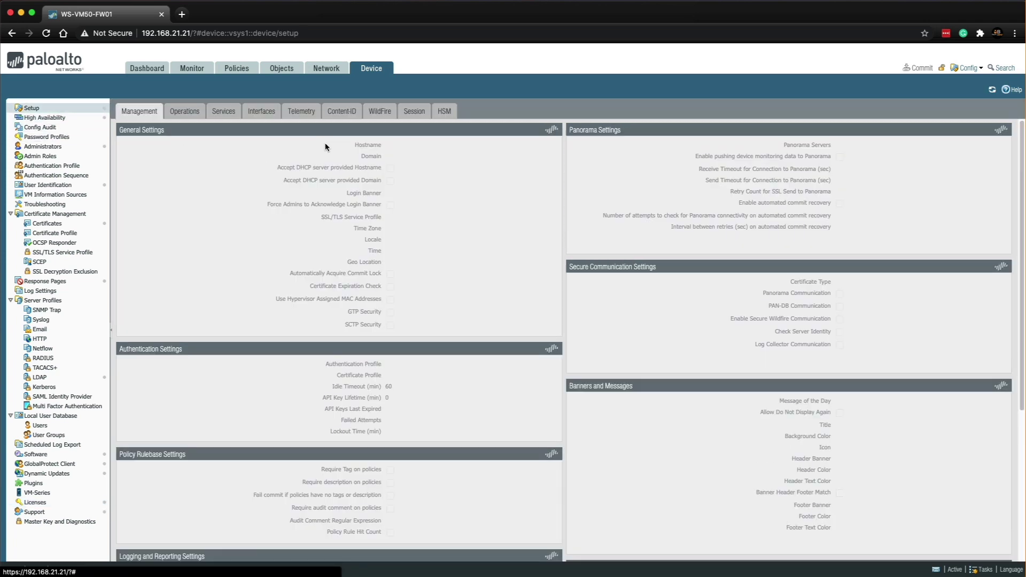
Enable Report Benign Files and Report Grayware Files in WildFire General Settings, keeping the default size limits
{"action": "left_click", "coordinate": [382, 114]}
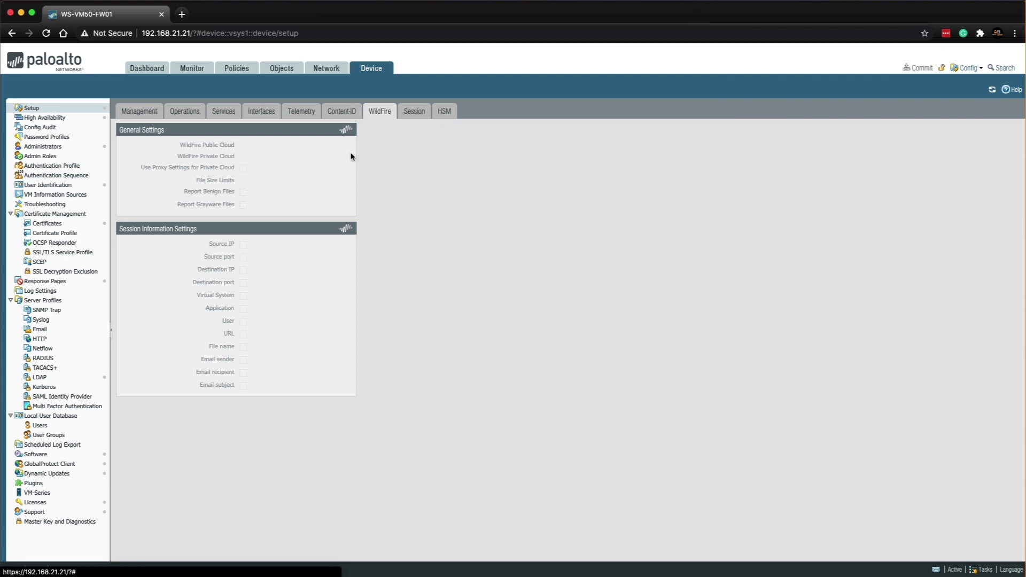
{"action": "left_click", "coordinate": [350, 130]}
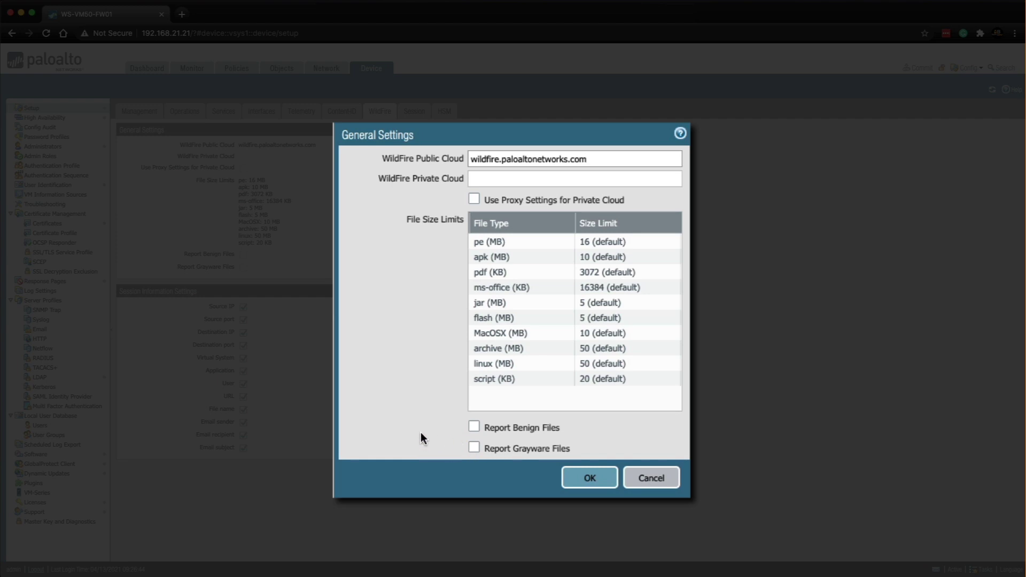
{"action": "left_click", "coordinate": [475, 428]}
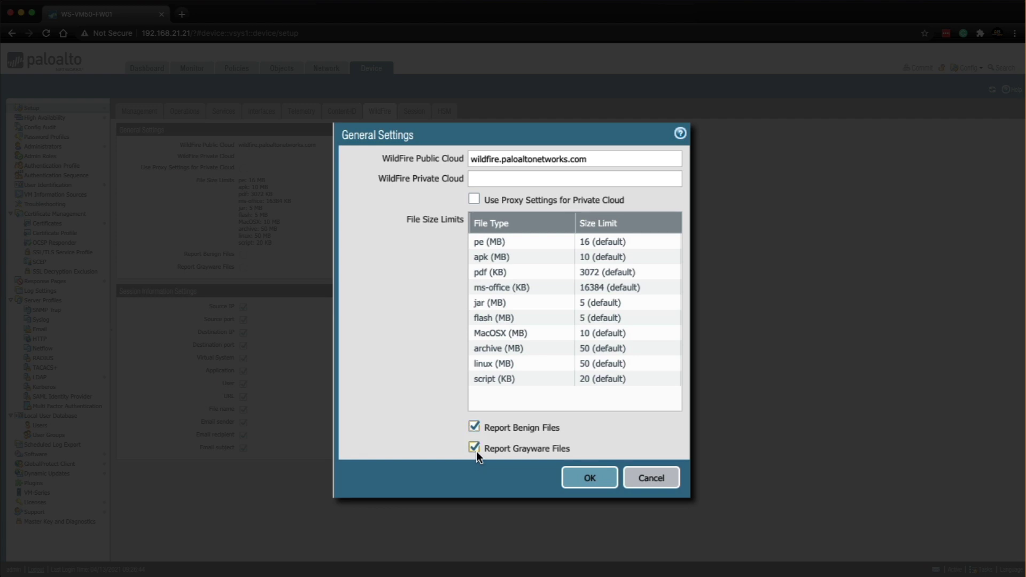
{"action": "left_click", "coordinate": [579, 484]}
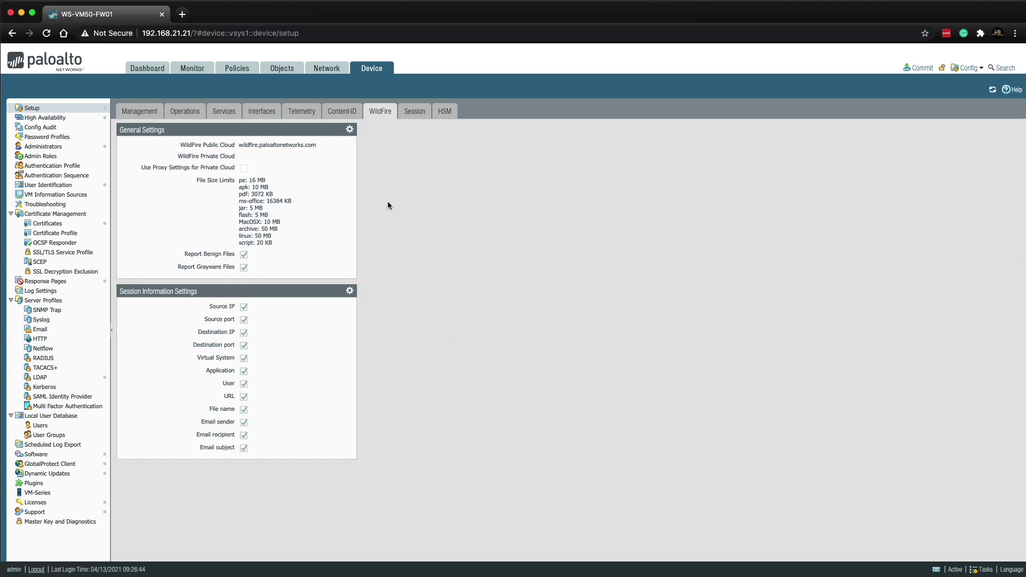
Enable Allow forwarding of decrypted content in Content-ID Settings and bring up its help page
{"action": "left_click", "coordinate": [342, 114]}
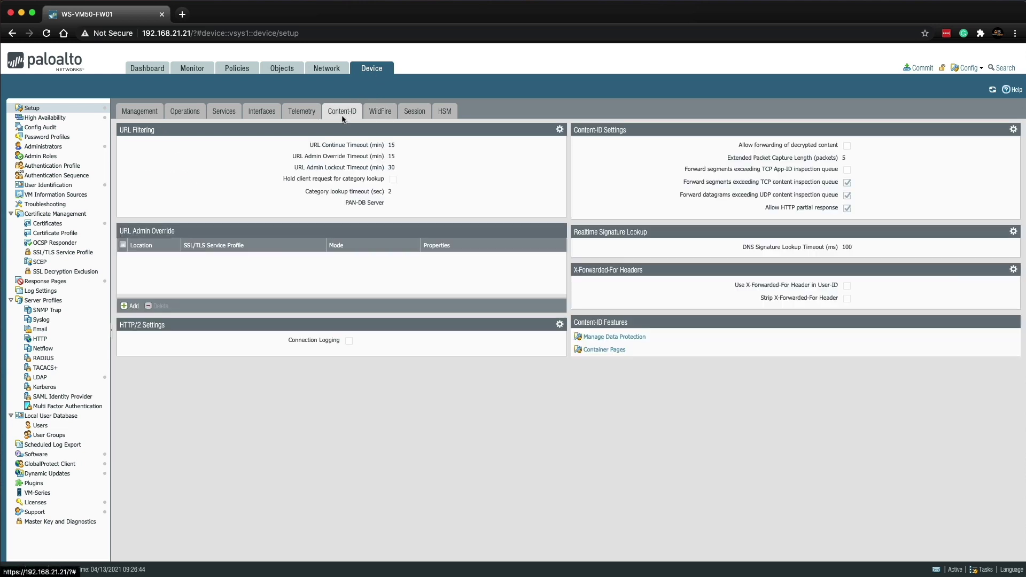
{"action": "left_click", "coordinate": [1012, 132]}
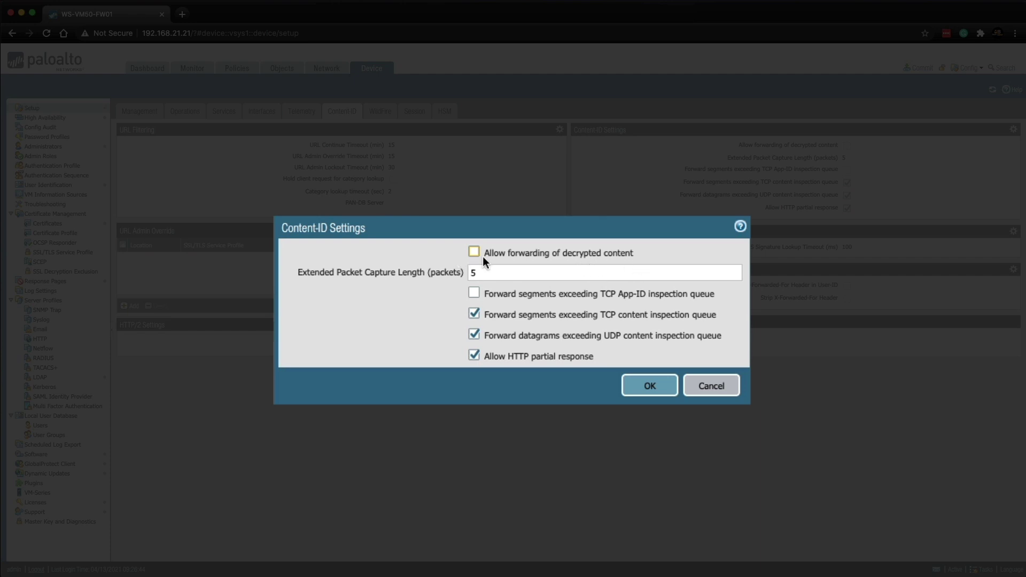
{"action": "left_click", "coordinate": [651, 385]}
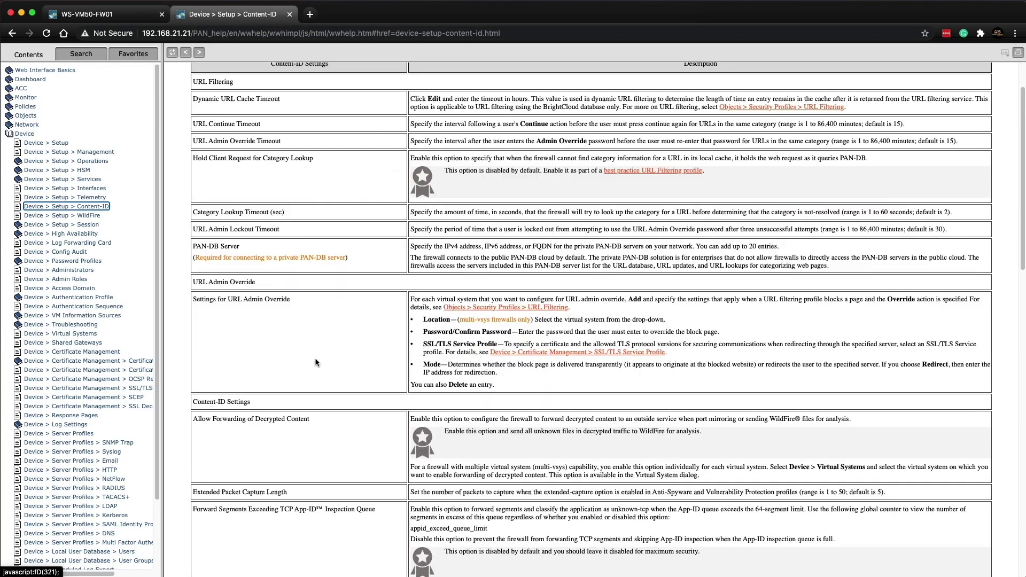
{"action": "scroll", "coordinate": [314, 363], "scroll_direction": "down", "scroll_amount": 1}
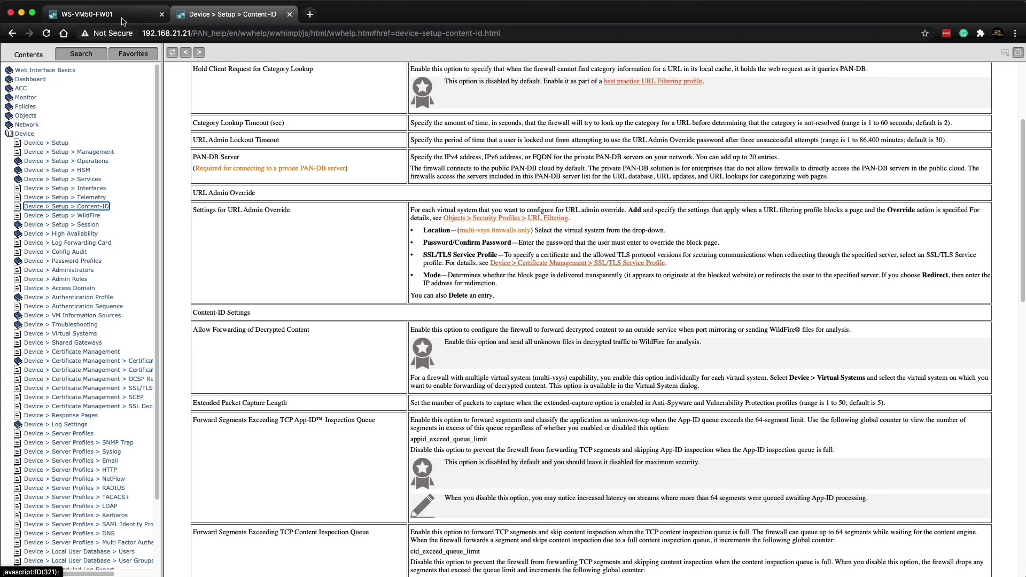
Read the help entry on Allow Forwarding of Decrypted Content, then return to the firewall's Content-ID settings
{"action": "left_click", "coordinate": [123, 19]}
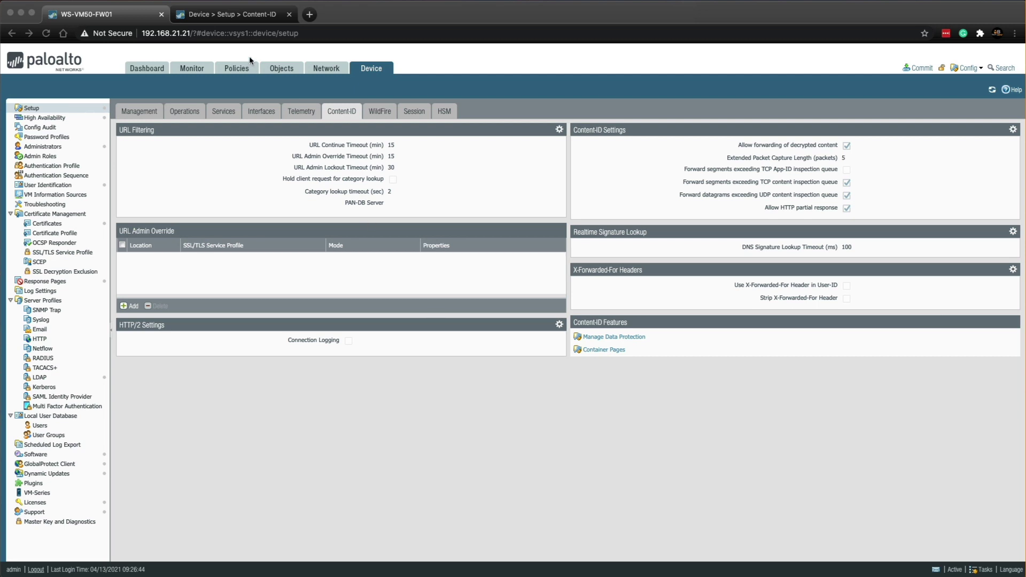
Clone the default WildFire Analysis profile, creating default-1
{"action": "left_click", "coordinate": [277, 72]}
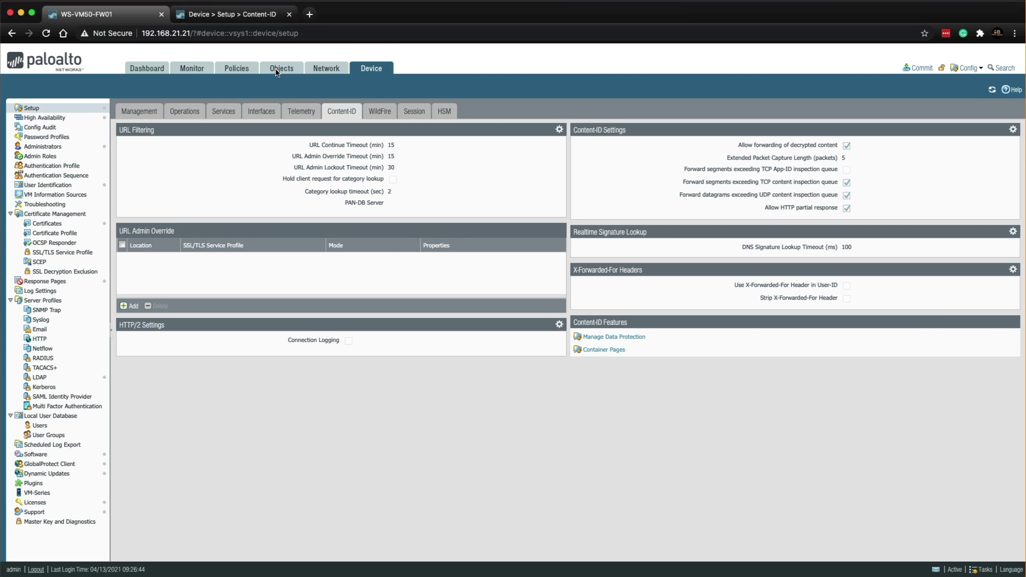
{"action": "left_click", "coordinate": [276, 73]}
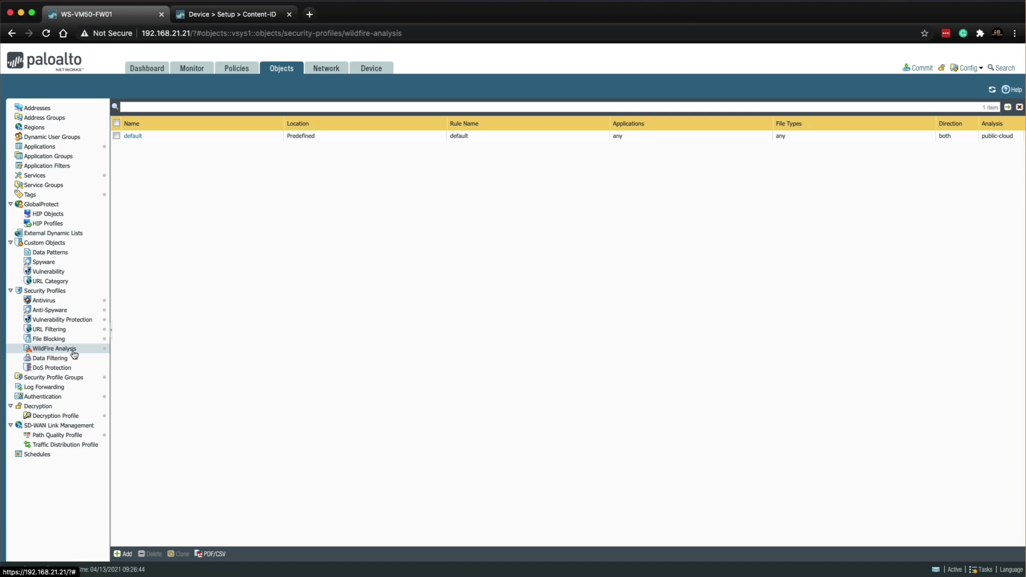
{"action": "left_click", "coordinate": [195, 139]}
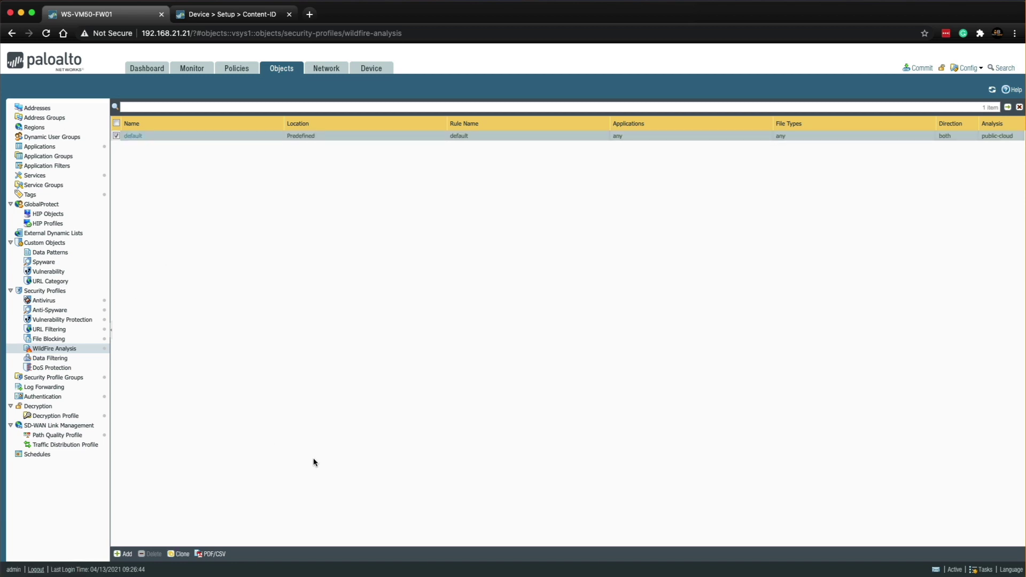
{"action": "left_click", "coordinate": [183, 554]}
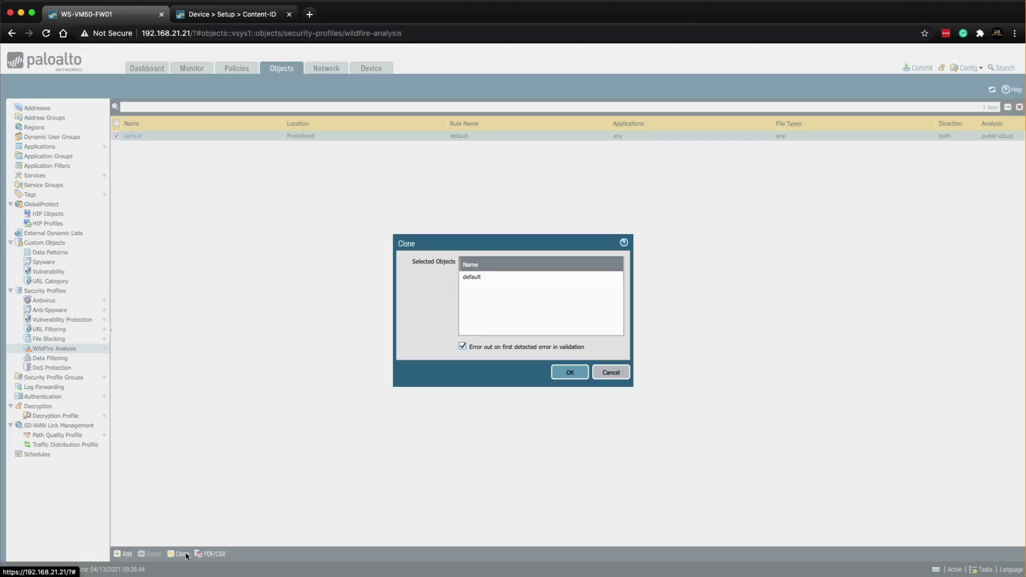
{"action": "left_click", "coordinate": [561, 370]}
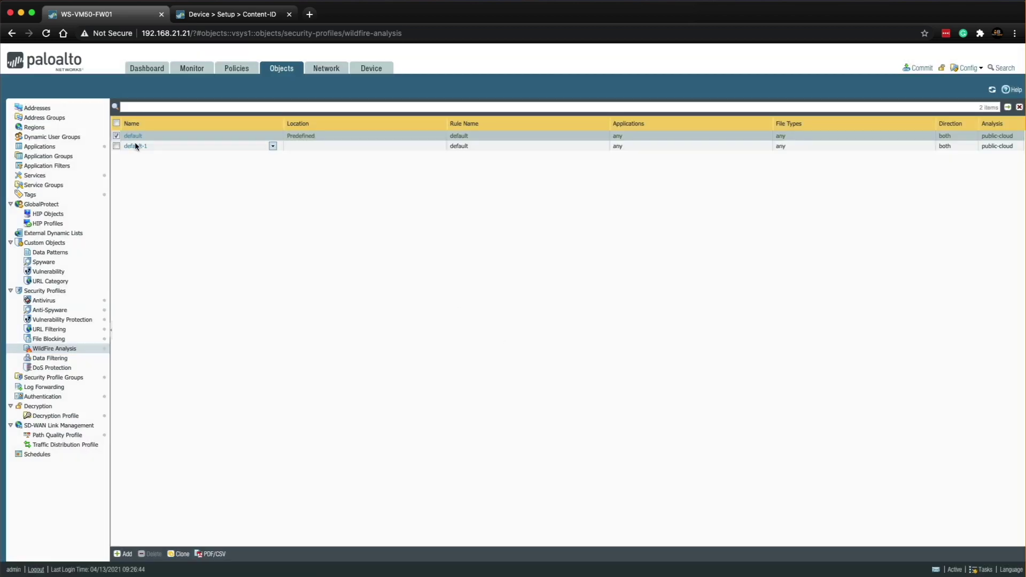
Rename the copy to Outbound-WF, rename its rule to all-files, and save the profile
{"action": "left_click", "coordinate": [137, 146]}
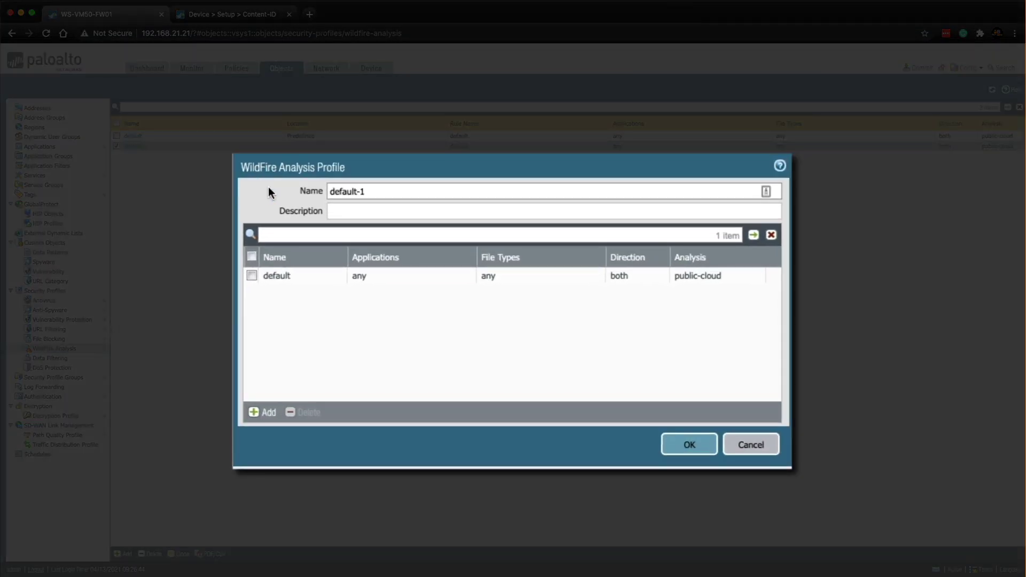
{"action": "key", "text": "BackSpace"}
{"action": "key", "text": "BackSpace"}
{"action": "key", "text": "BackSpace"}
{"action": "key", "text": "BackSpace"}
{"action": "key", "text": "BackSpace"}
{"action": "key", "text": "BackSpace"}
{"action": "key", "text": "BackSpace"}
{"action": "key", "text": "BackSpace"}
{"action": "key", "text": "BackSpace"}
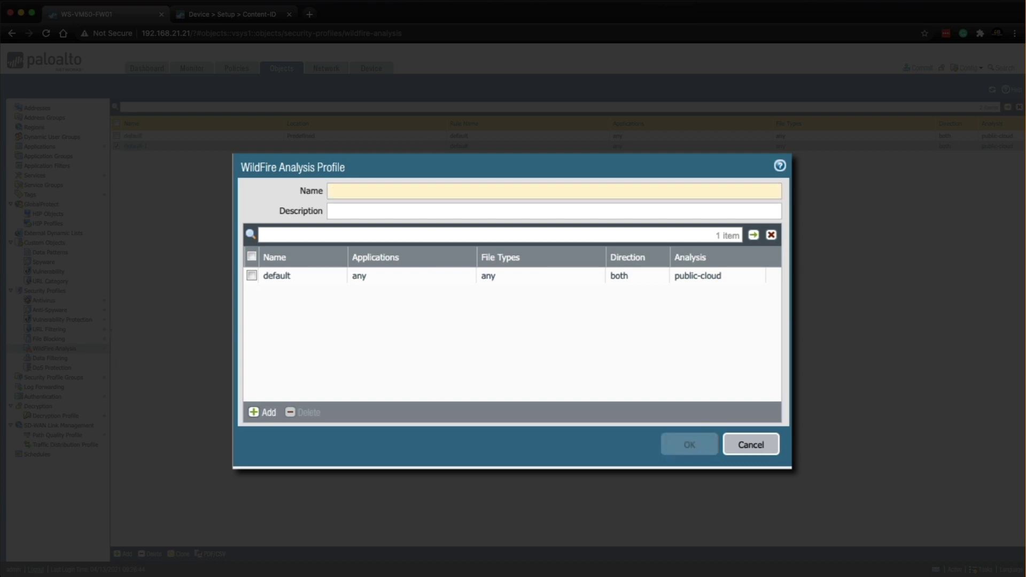
{"action": "type", "text": "Outboun"}
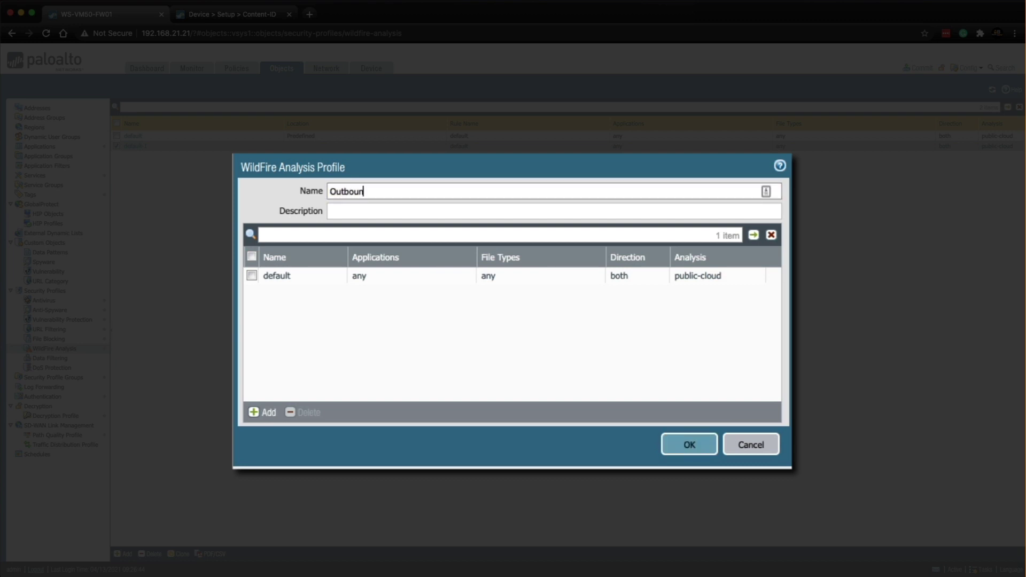
{"action": "type", "text": "d-WF"}
{"action": "left_click", "coordinate": [286, 277]}
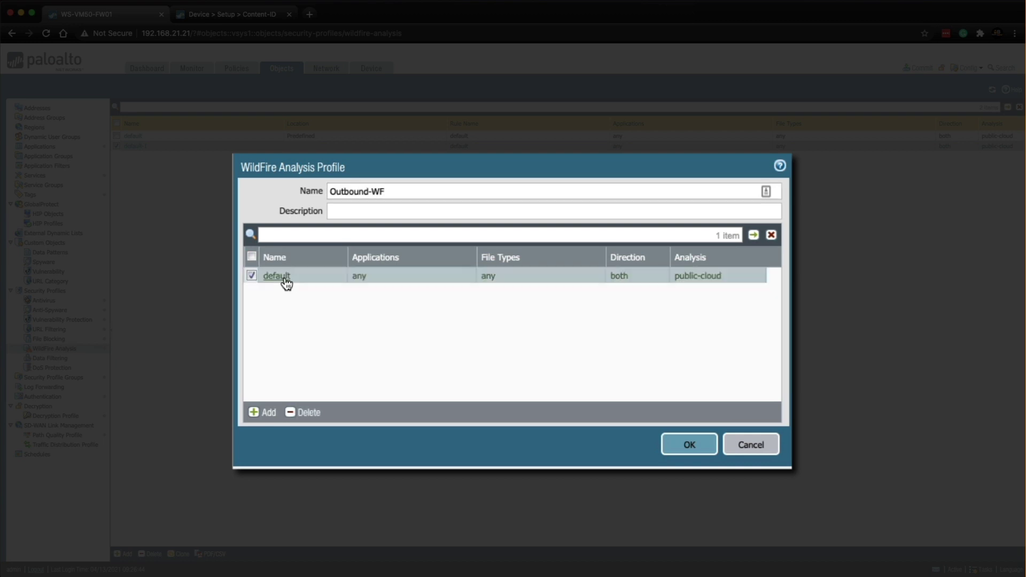
{"action": "key", "text": "BackSpace"}
{"action": "key", "text": "BackSpace"}
{"action": "key", "text": "BackSpace"}
{"action": "key", "text": "BackSpace"}
{"action": "key", "text": "BackSpace"}
{"action": "key", "text": "BackSpace"}
{"action": "key", "text": "BackSpace"}
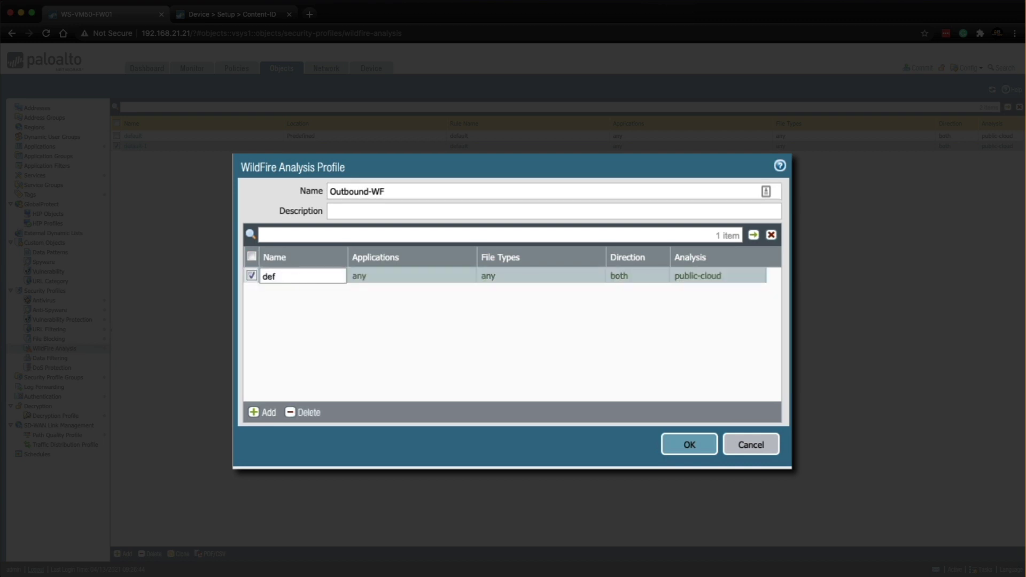
{"action": "type", "text": "all-files"}
{"action": "left_click", "coordinate": [447, 338]}
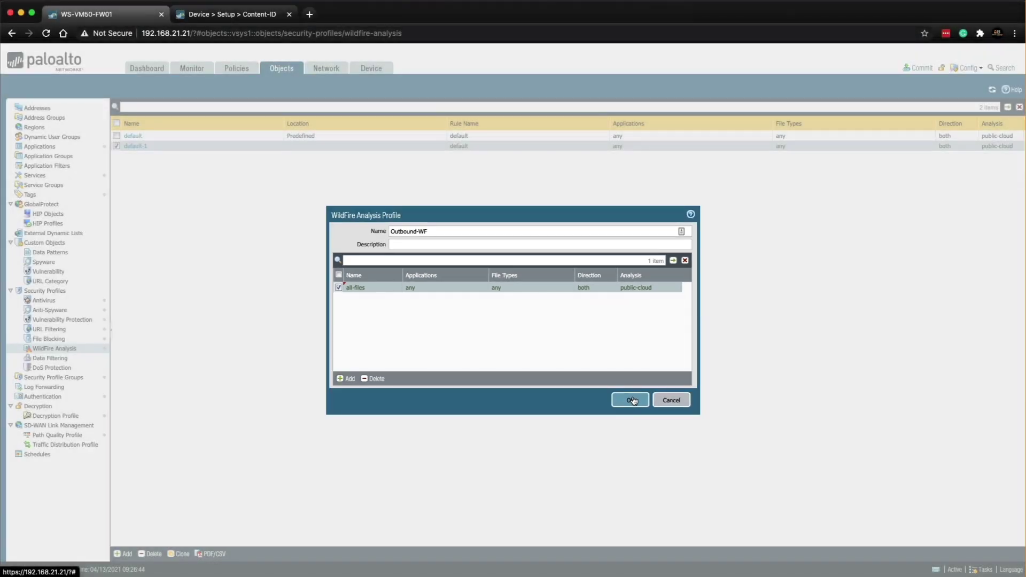
{"action": "left_click", "coordinate": [633, 400]}
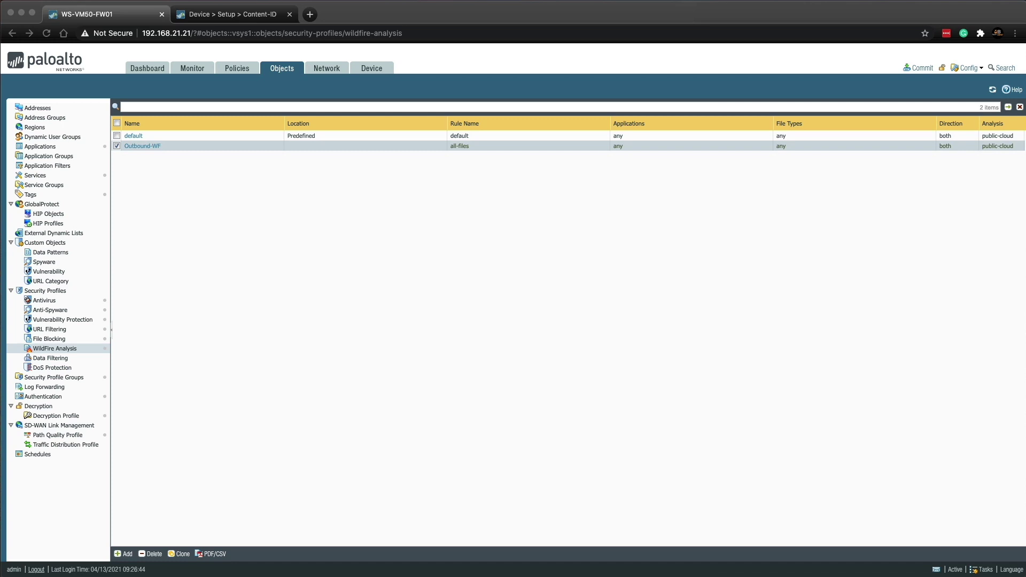
{"action": "left_click", "coordinate": [239, 69]}
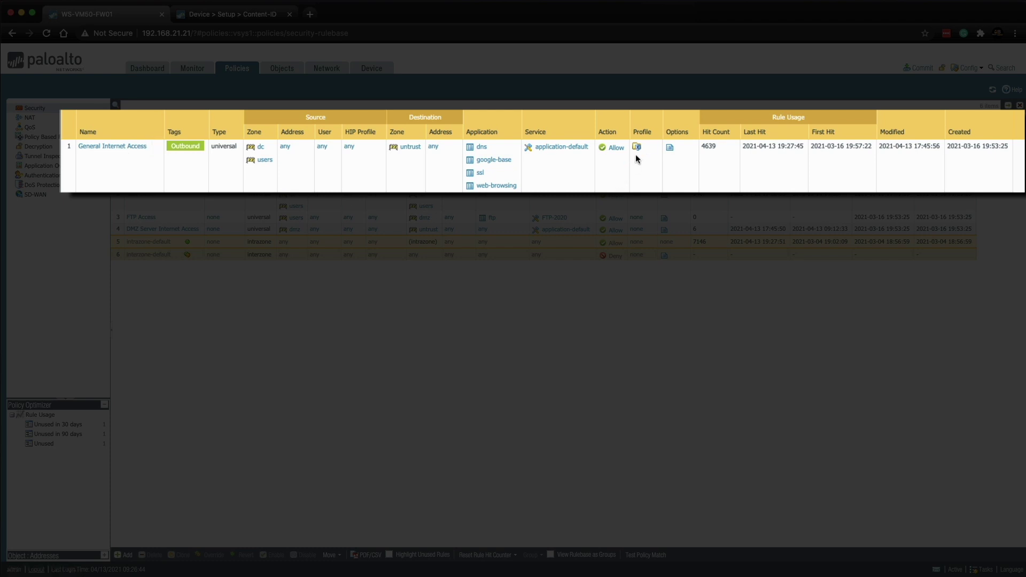
Confirm General Internet Access uses the Outbound profile group, then list the Security Profile Groups
{"action": "mouse_move", "coordinate": [636, 153]}
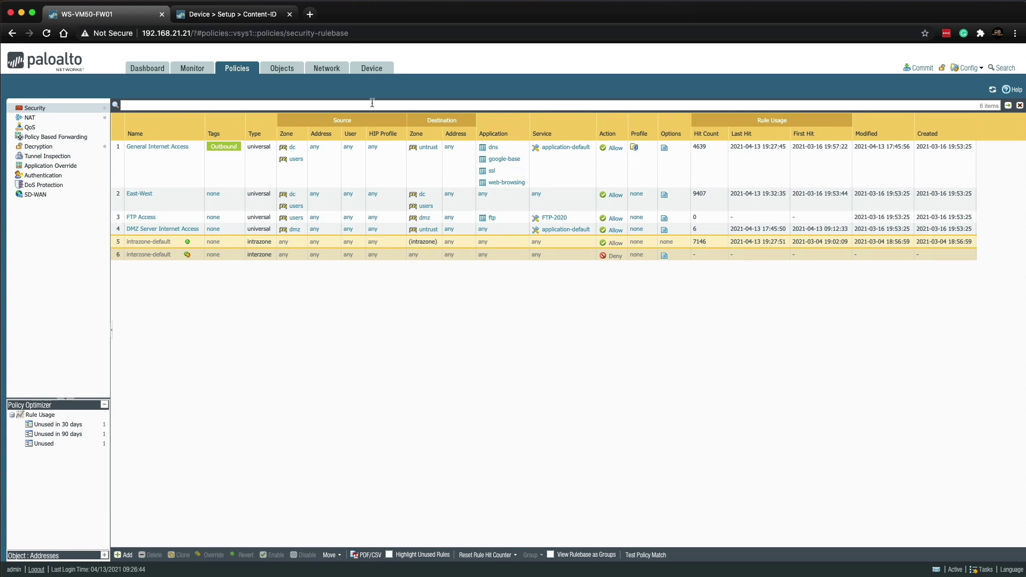
{"action": "left_click", "coordinate": [293, 73]}
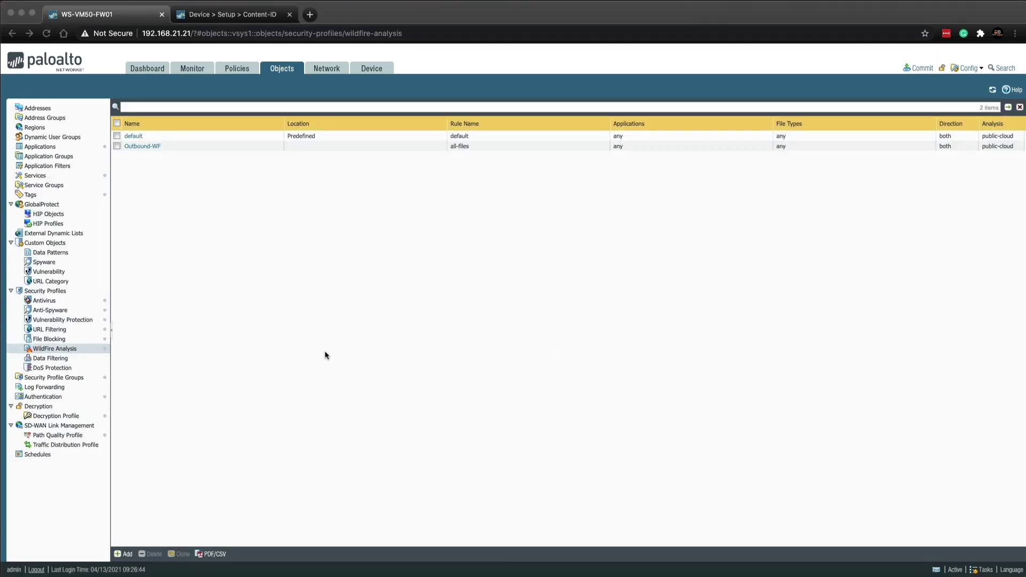
{"action": "left_click", "coordinate": [70, 379]}
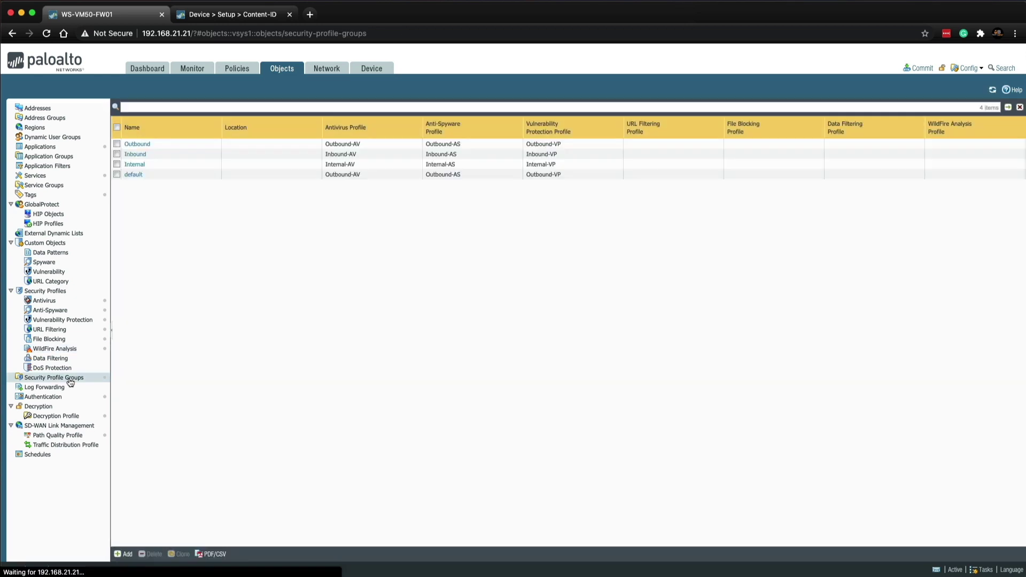
{"action": "left_click", "coordinate": [142, 145]}
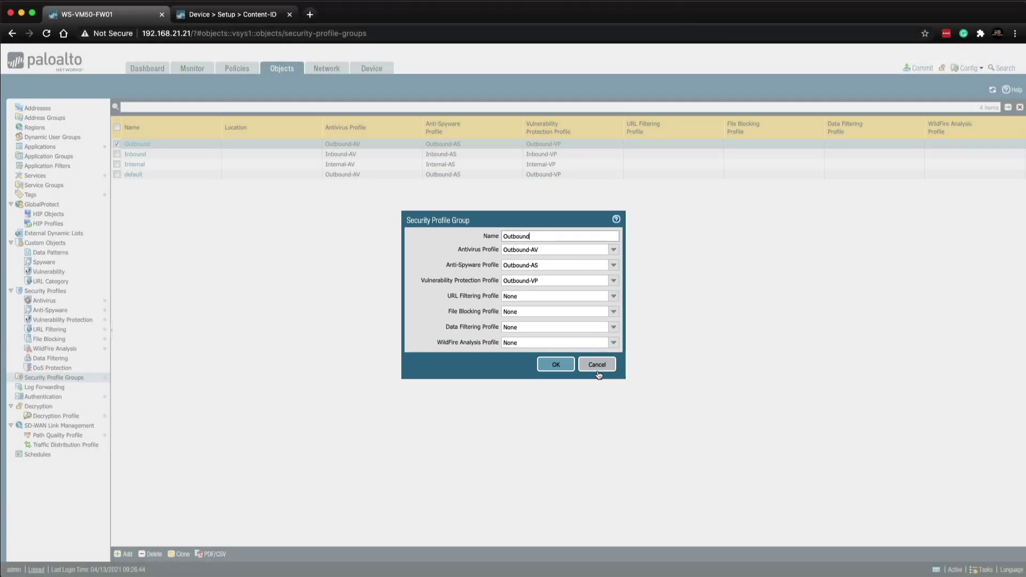
{"action": "left_click", "coordinate": [598, 372]}
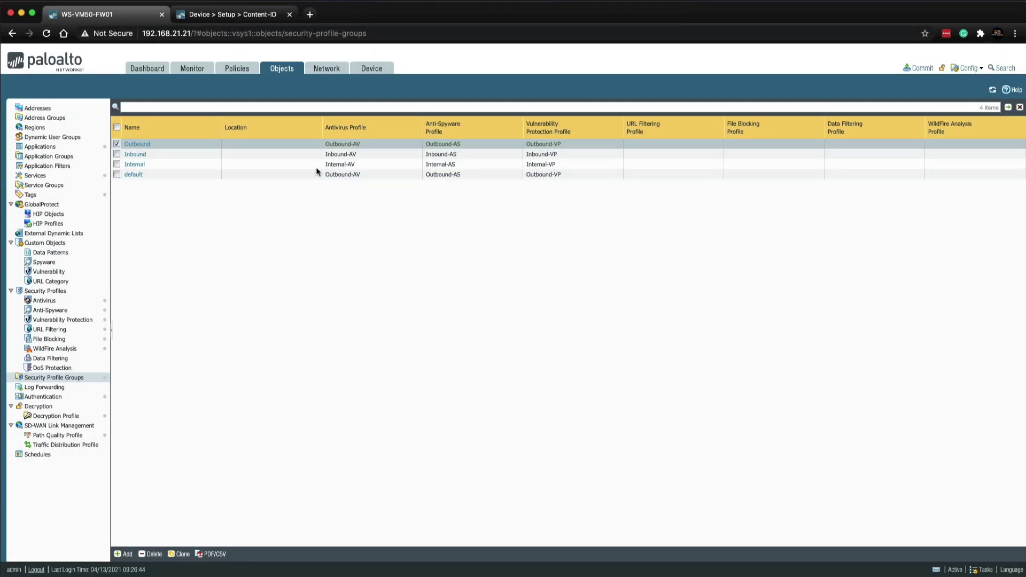
Open the General Internet Access rule and view its Actions settings
{"action": "left_click", "coordinate": [253, 79]}
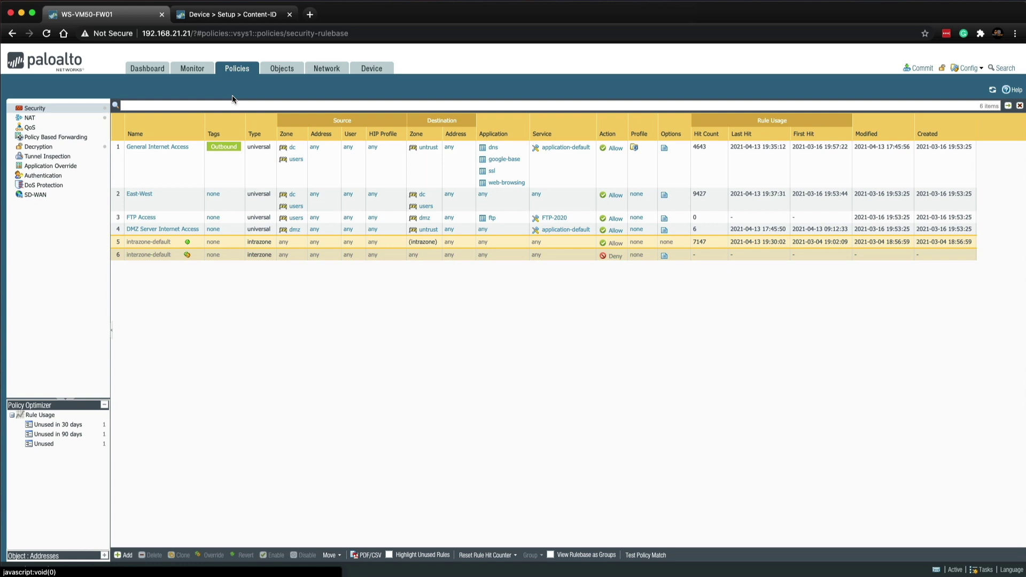
{"action": "left_click", "coordinate": [157, 152]}
{"action": "left_click", "coordinate": [157, 150]}
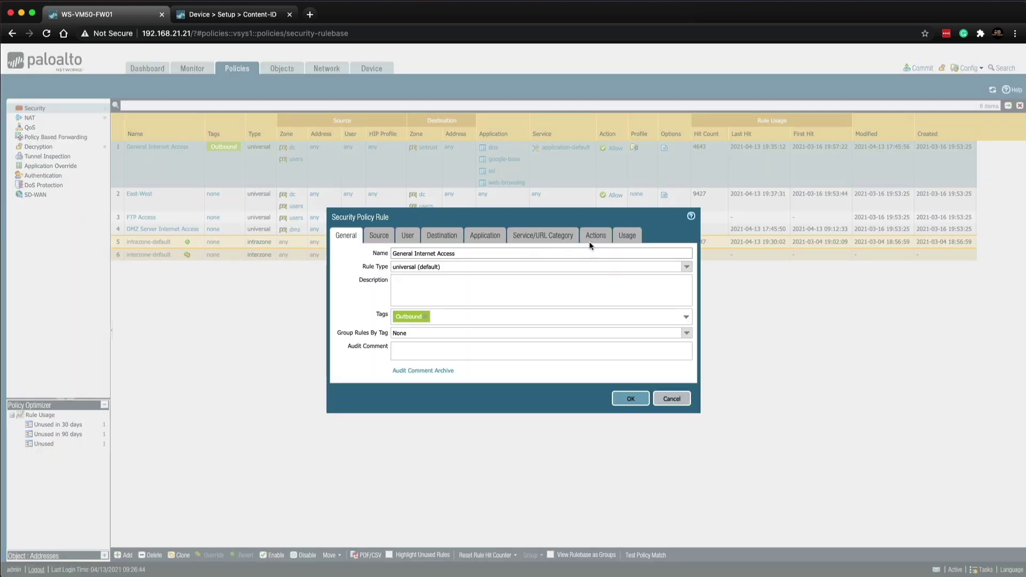
{"action": "left_click", "coordinate": [590, 238]}
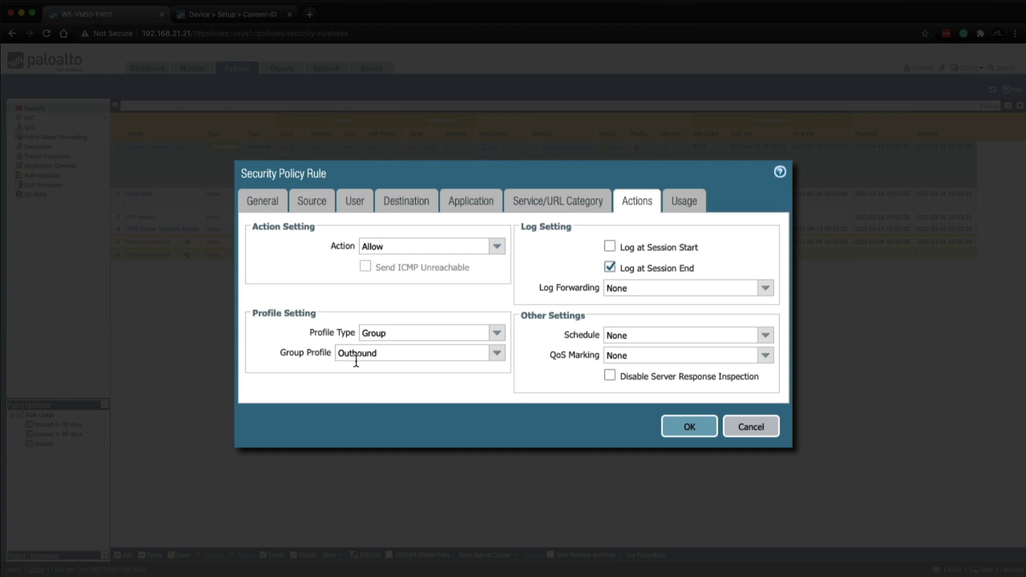
Briefly try individual profiles such as Outbound-AV, then keep Profile Type Group with Outbound and save
{"action": "left_click", "coordinate": [489, 334]}
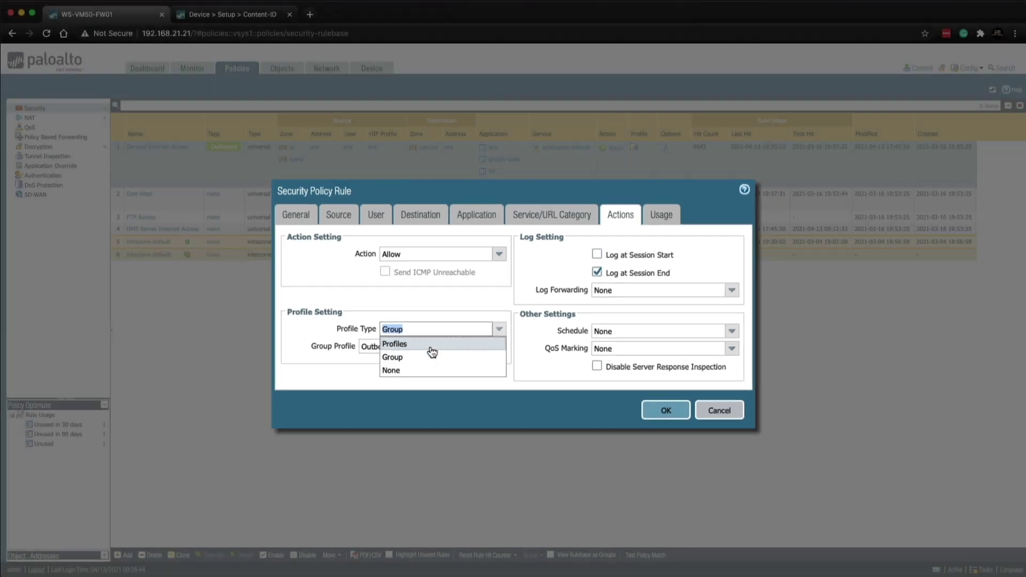
{"action": "left_click", "coordinate": [430, 346]}
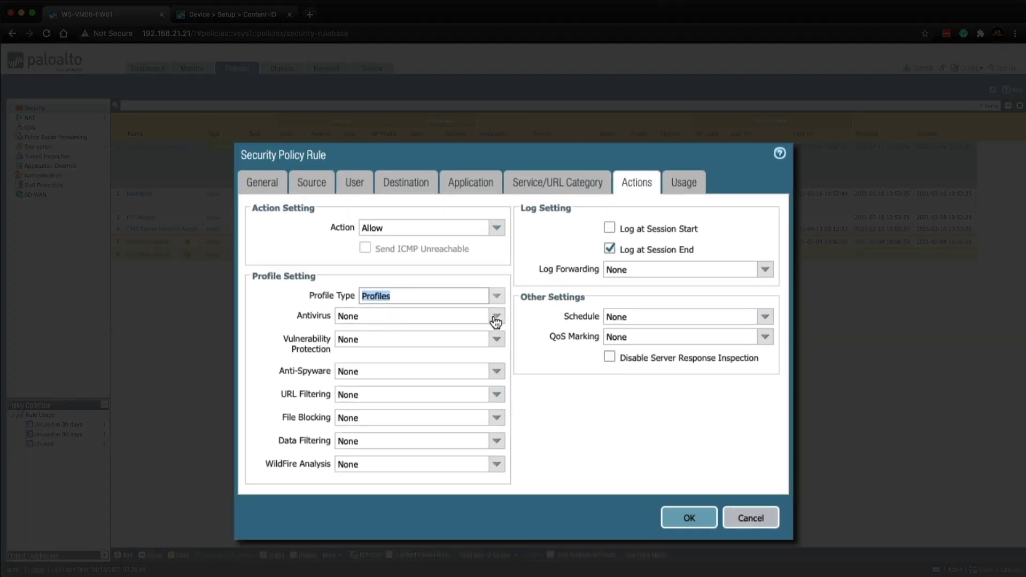
{"action": "left_click", "coordinate": [500, 335]}
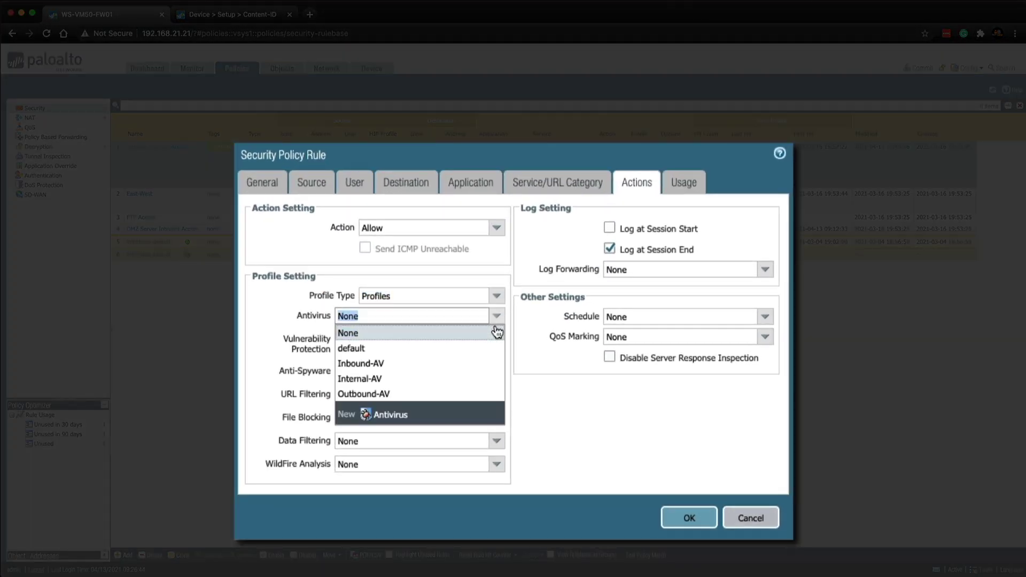
{"action": "left_click", "coordinate": [447, 394]}
{"action": "left_click", "coordinate": [496, 340]}
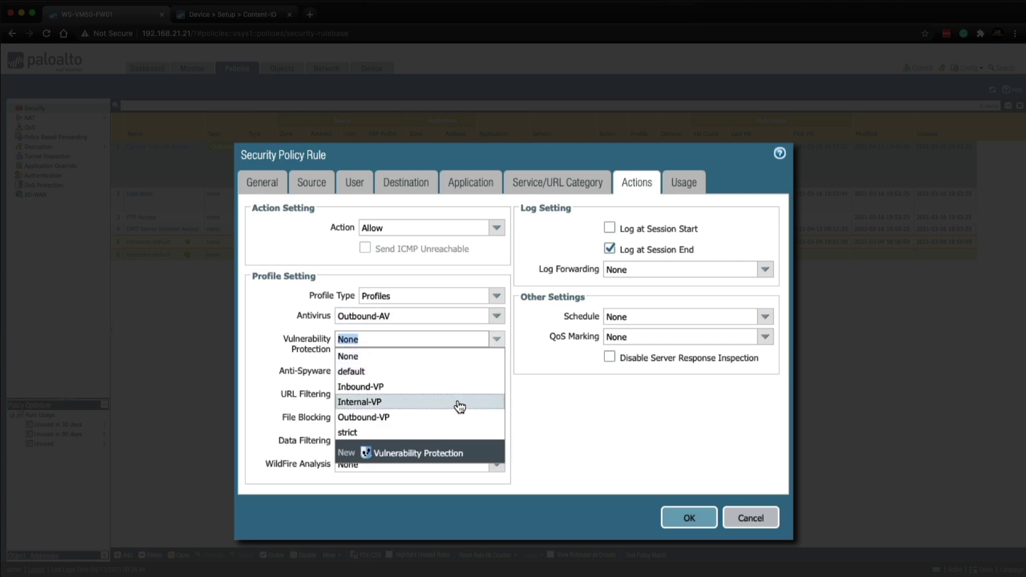
{"action": "left_click", "coordinate": [403, 276]}
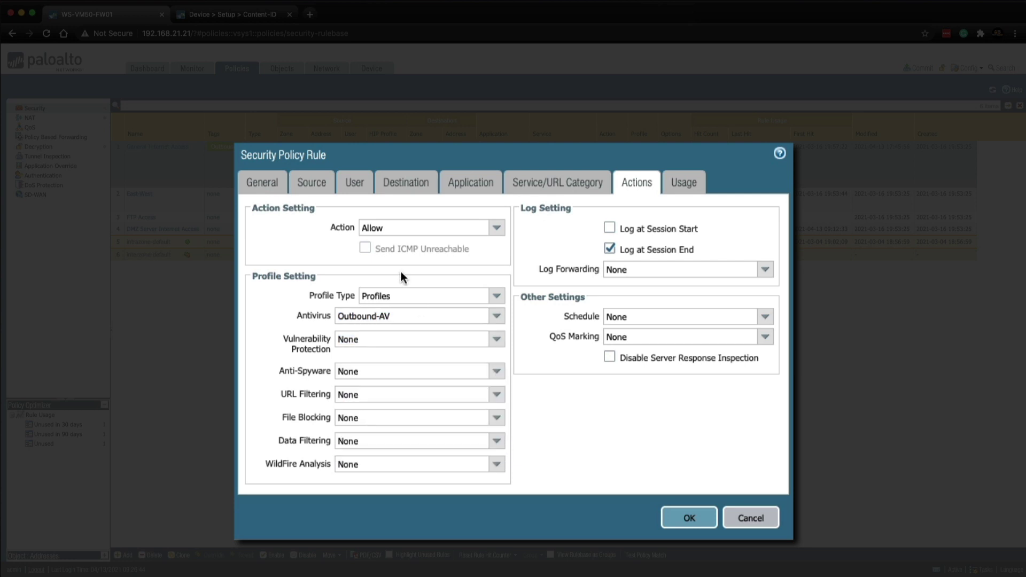
{"action": "left_click", "coordinate": [495, 296]}
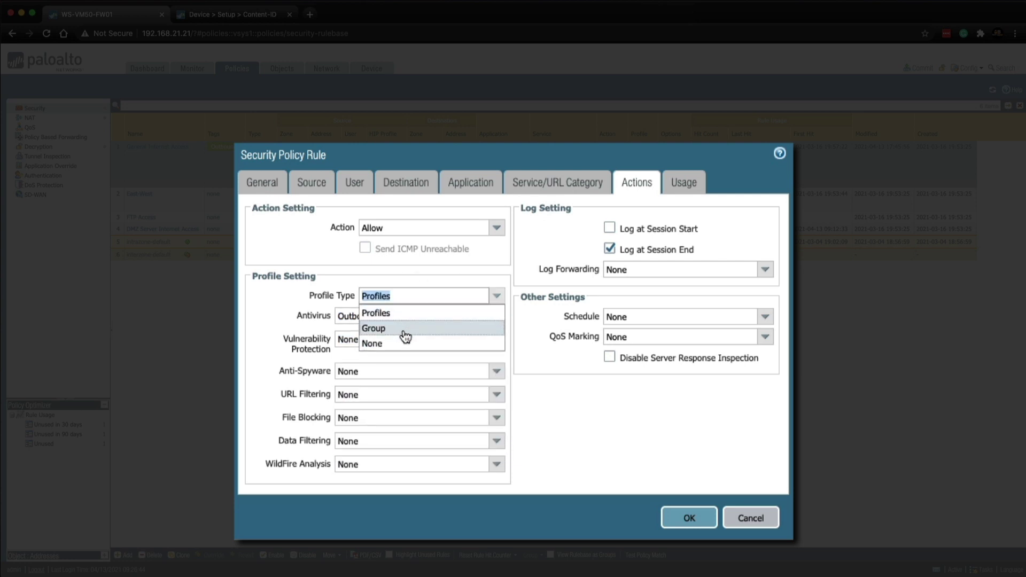
{"action": "left_click", "coordinate": [405, 331]}
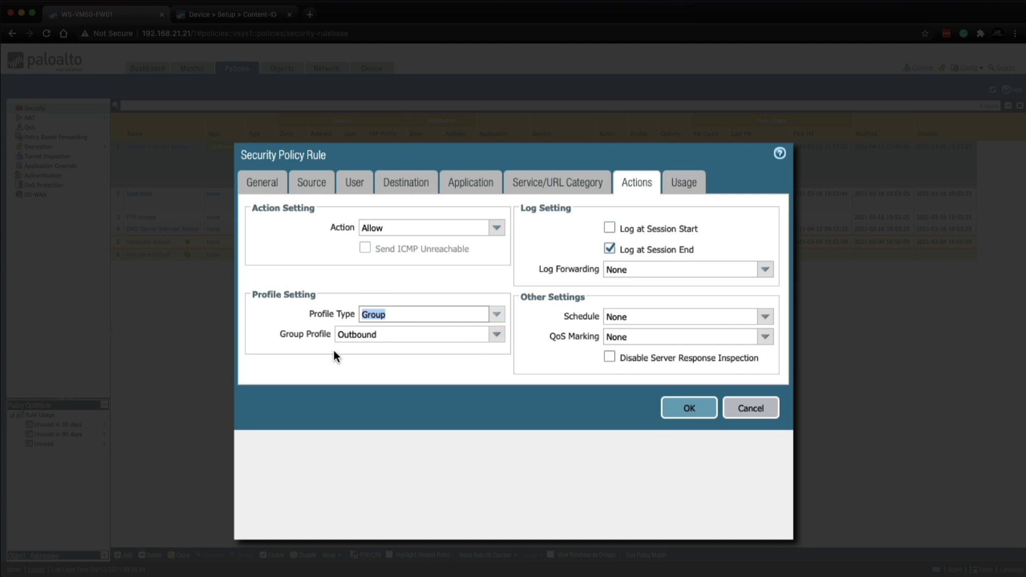
{"action": "left_click", "coordinate": [685, 407]}
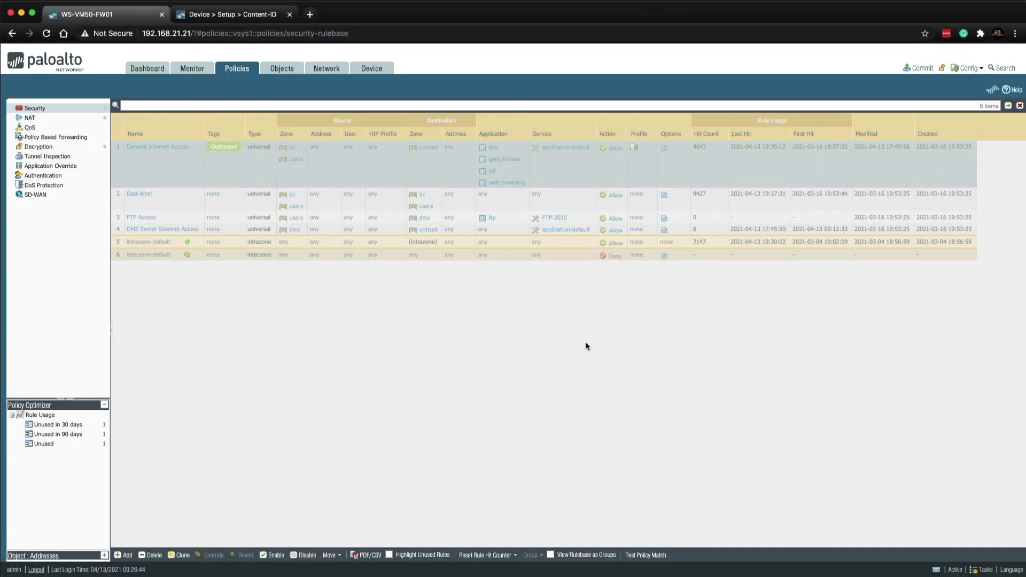
{"action": "left_click", "coordinate": [287, 76]}
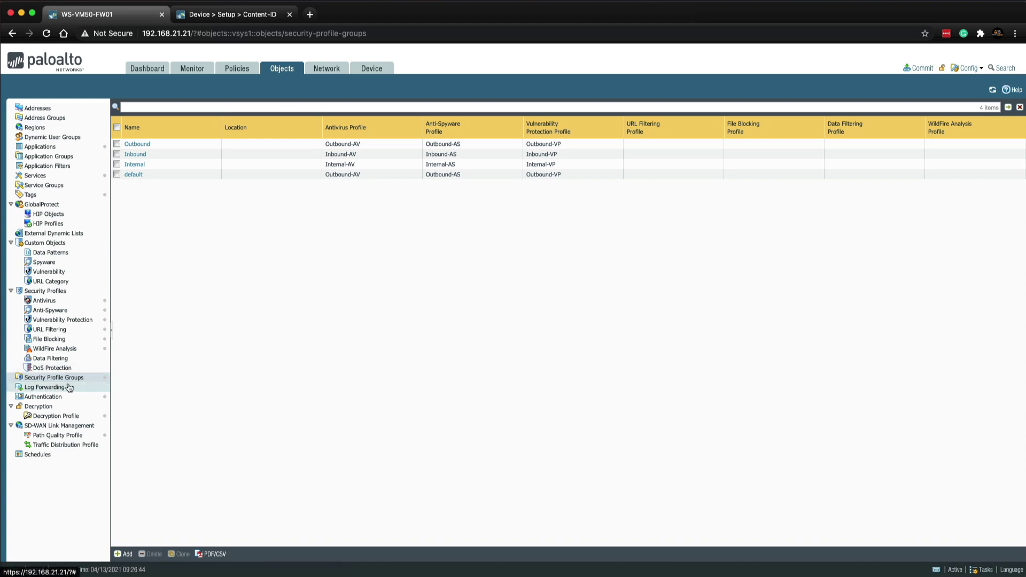
Set the Outbound group's WildFire Analysis Profile to Outbound-WF and save the group
{"action": "left_click", "coordinate": [139, 143]}
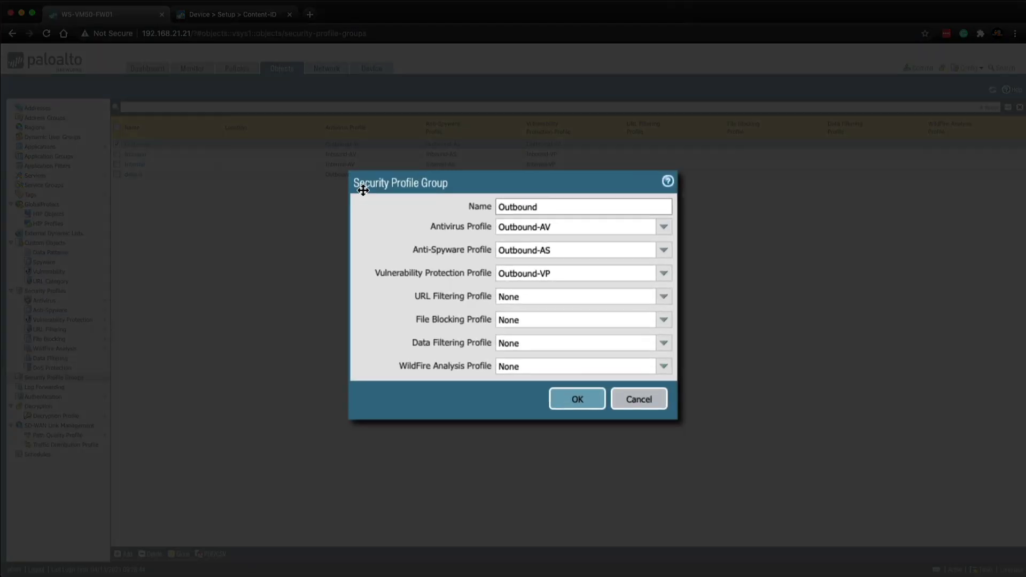
{"action": "left_click", "coordinate": [664, 369]}
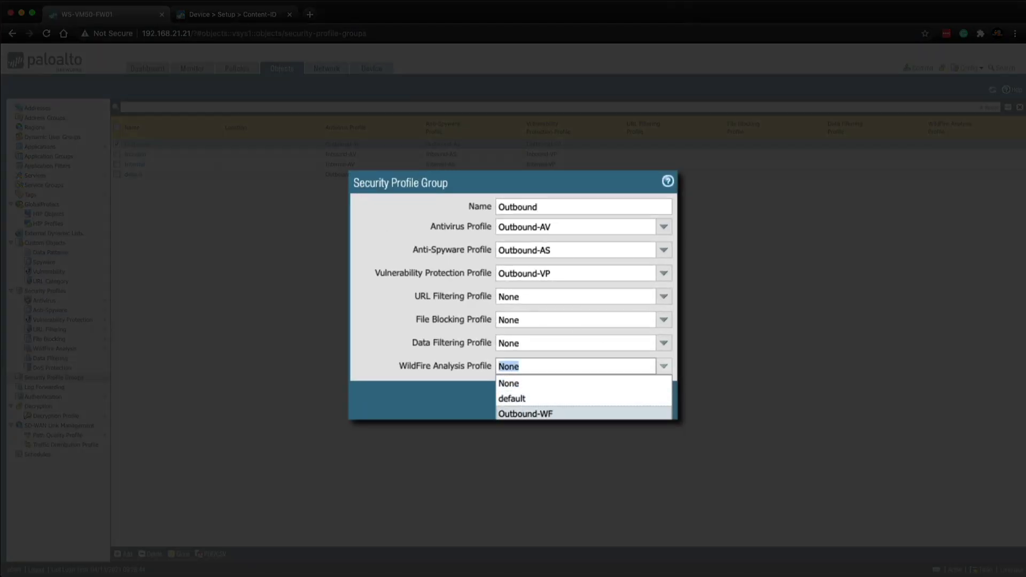
{"action": "left_click", "coordinate": [551, 414]}
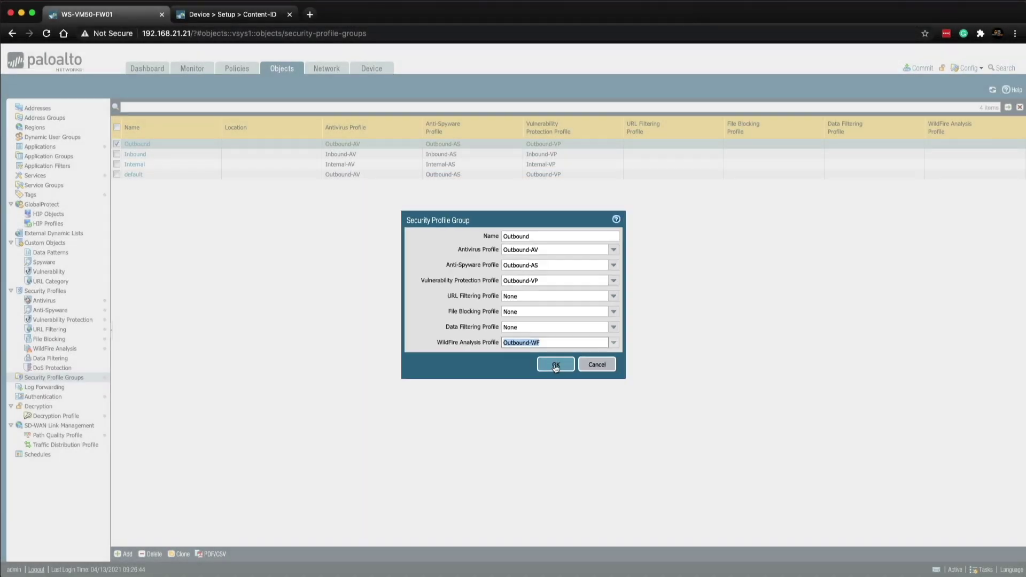
{"action": "left_click", "coordinate": [554, 367]}
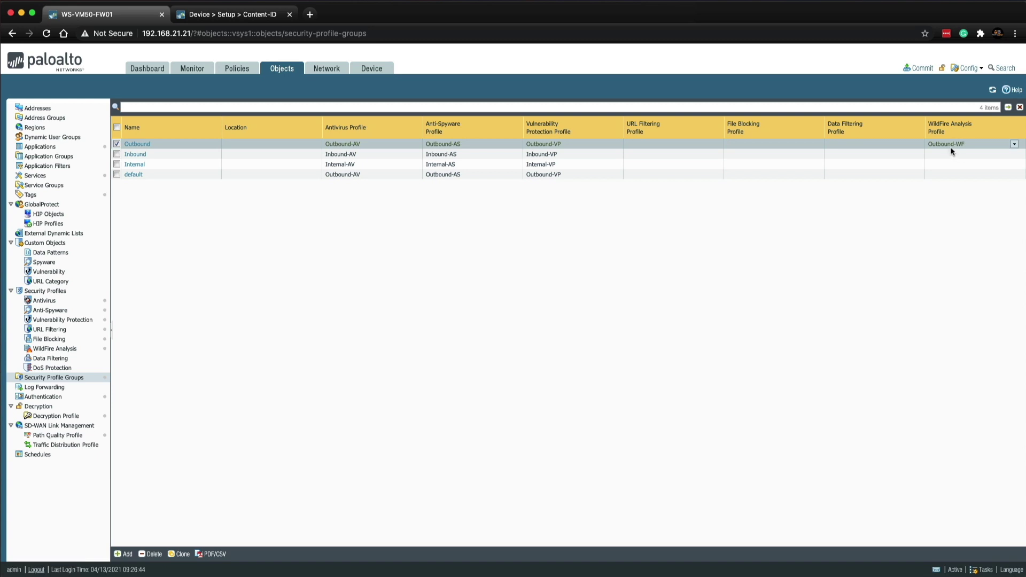
{"action": "left_click", "coordinate": [237, 68]}
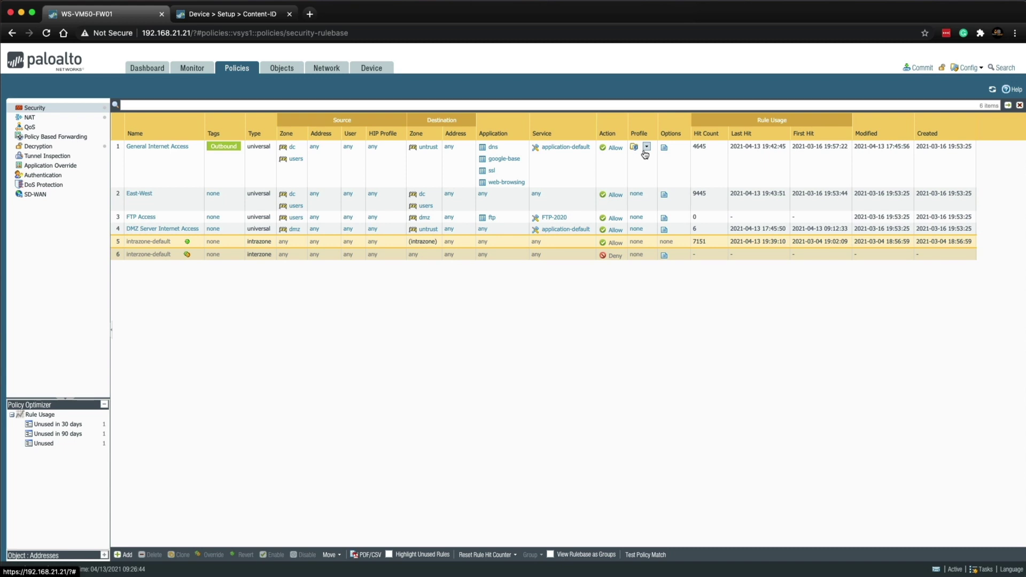
Schedule WildFire dynamic updates to download-and-install every minute
{"action": "left_click", "coordinate": [376, 73]}
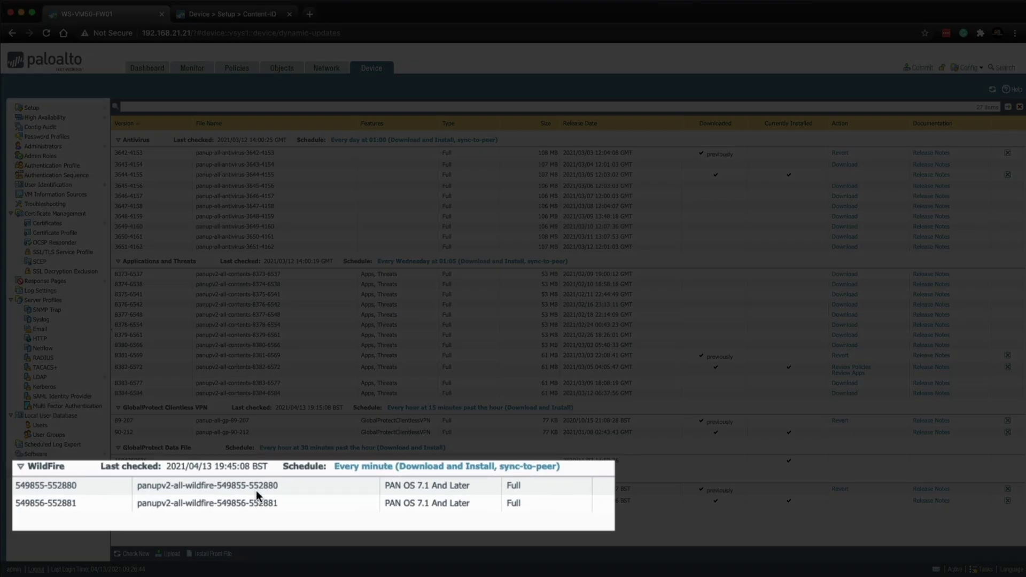
{"action": "left_click", "coordinate": [362, 469]}
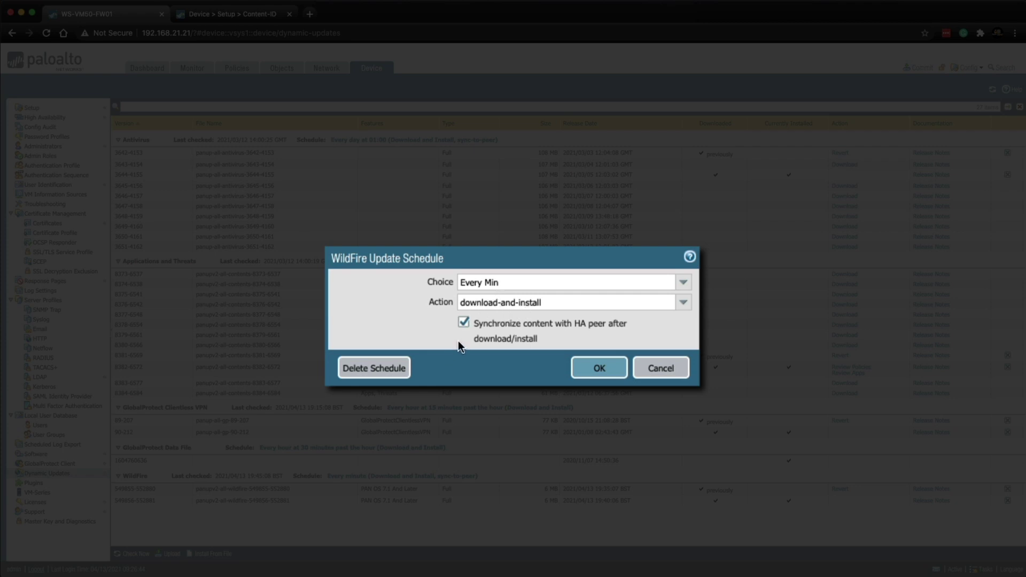
{"action": "left_click", "coordinate": [600, 374]}
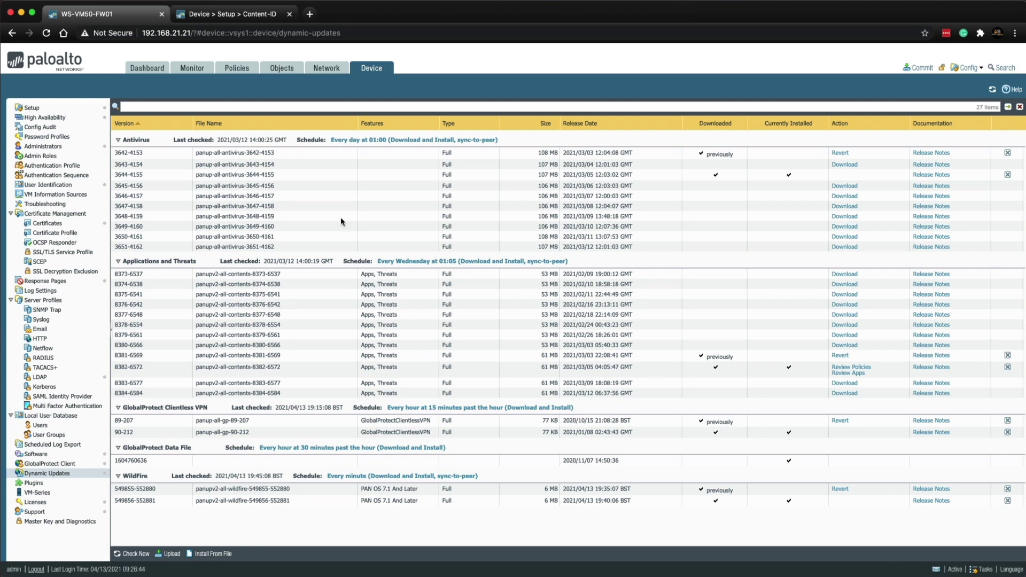
{"action": "left_click", "coordinate": [197, 74]}
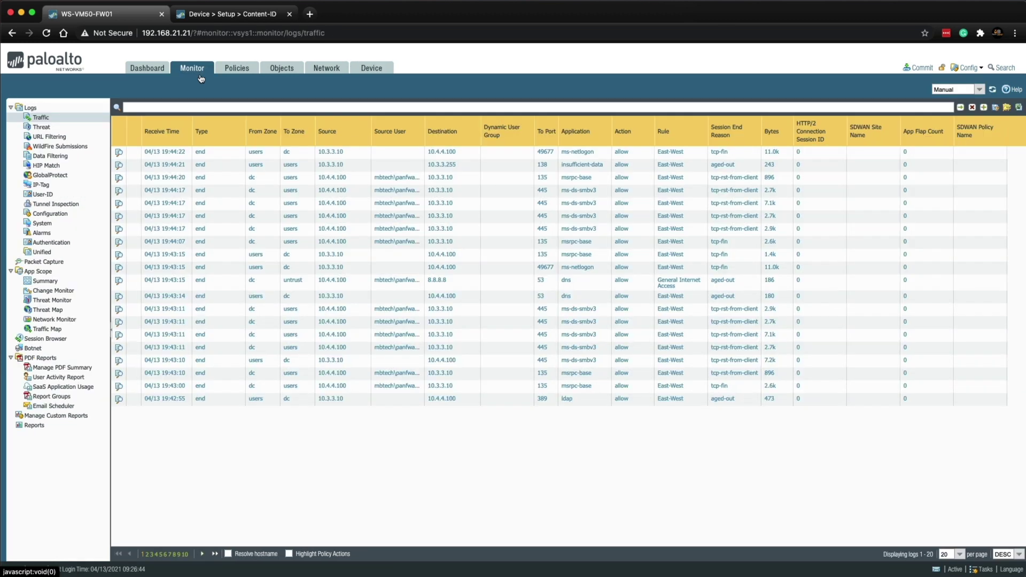
From the WildFire Submissions log, commit all pending configuration changes to the firewall
{"action": "left_click", "coordinate": [61, 148]}
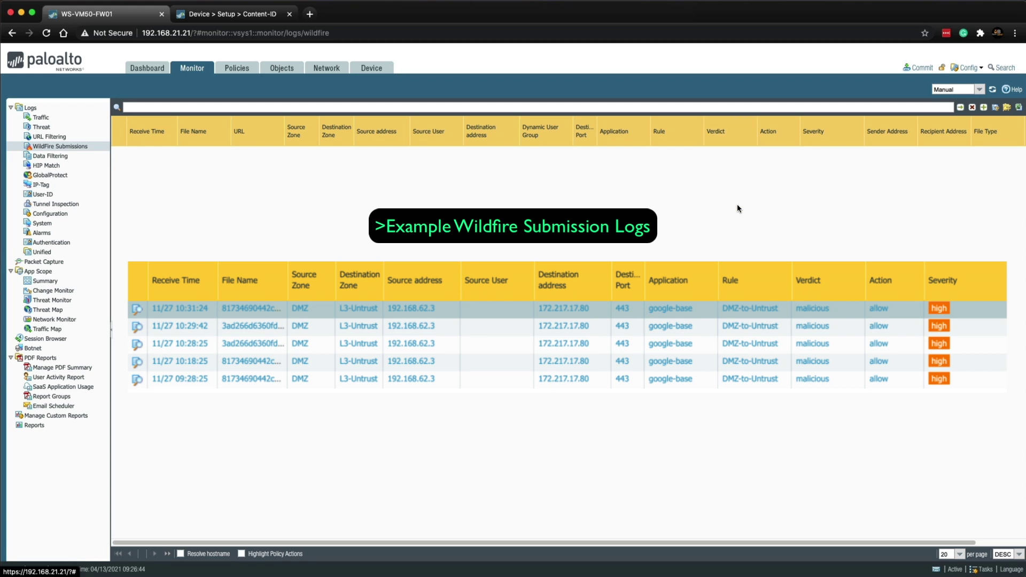
{"action": "left_click", "coordinate": [920, 67]}
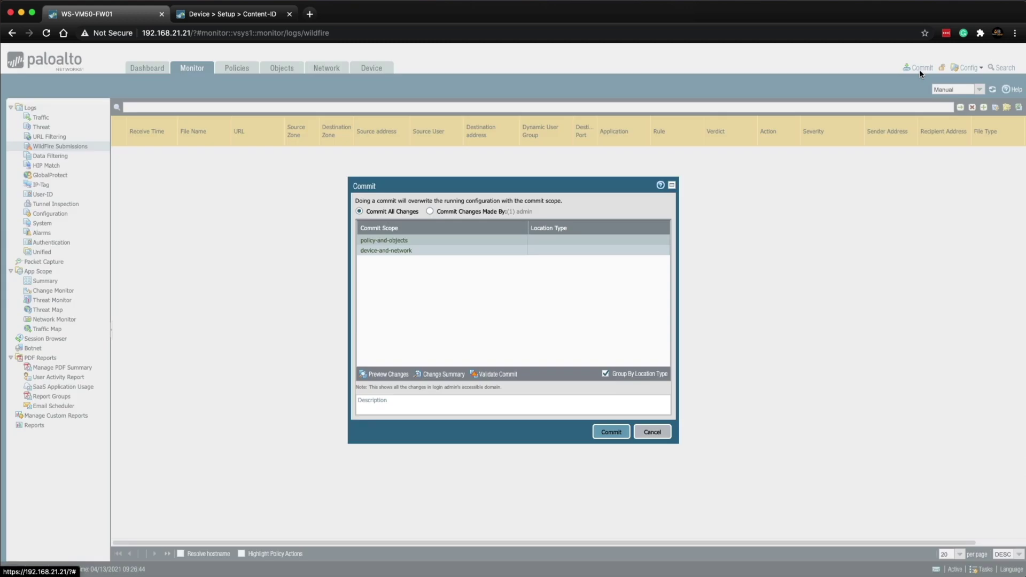
{"action": "left_click", "coordinate": [611, 432]}
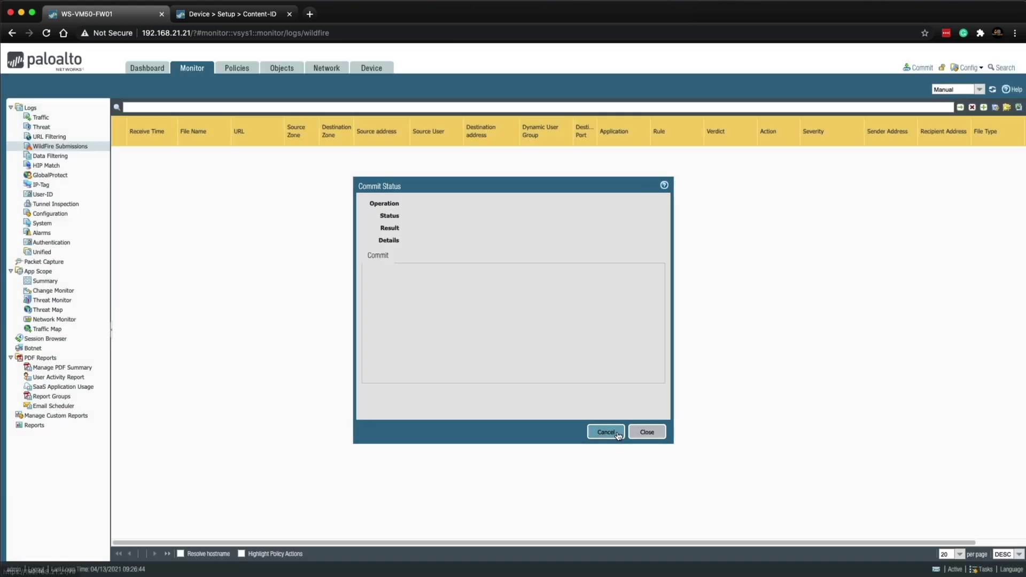